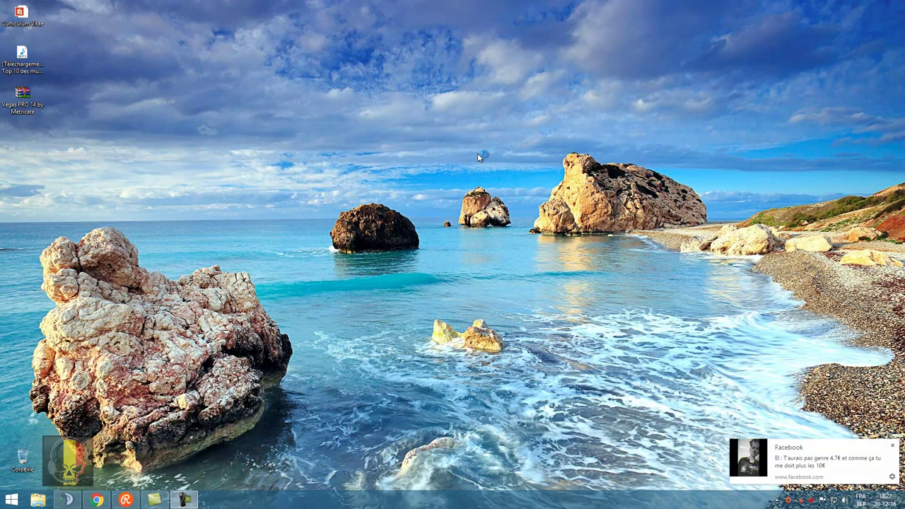
Step: Dismiss the Facebook notifications shown on the desktop
{"action": "left_click", "coordinate": [893, 446]}
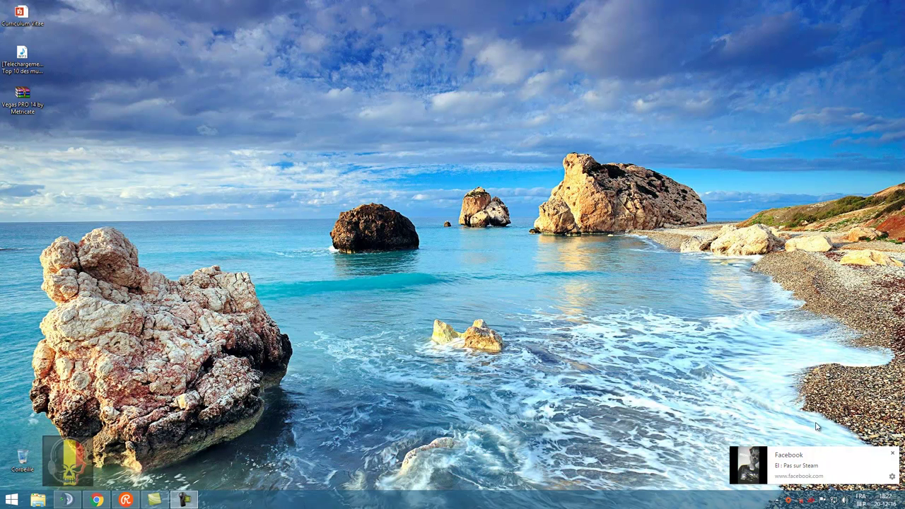
{"action": "left_click", "coordinate": [893, 453]}
{"action": "left_click", "coordinate": [893, 454]}
{"action": "left_click", "coordinate": [894, 454]}
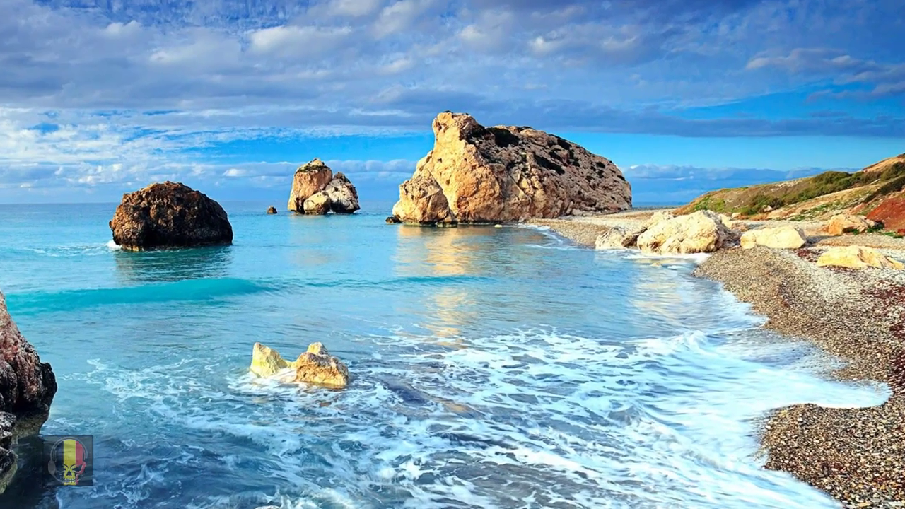
Step: Switch to Restream Chat, reposition its window on the desktop and make it taller
{"action": "left_click", "coordinate": [126, 500]}
{"action": "left_click_drag", "start_coordinate": [688, 204], "coordinate": [185, 77]}
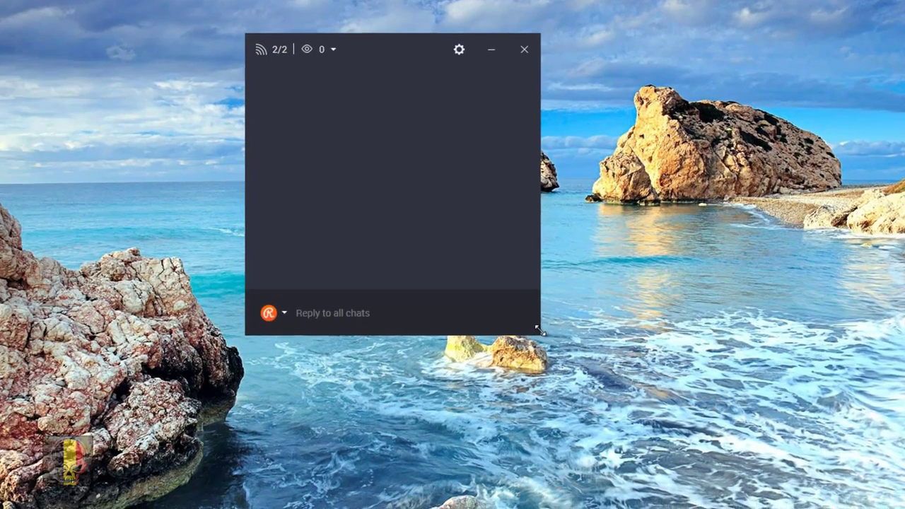
{"action": "left_click_drag", "start_coordinate": [357, 346], "coordinate": [363, 467]}
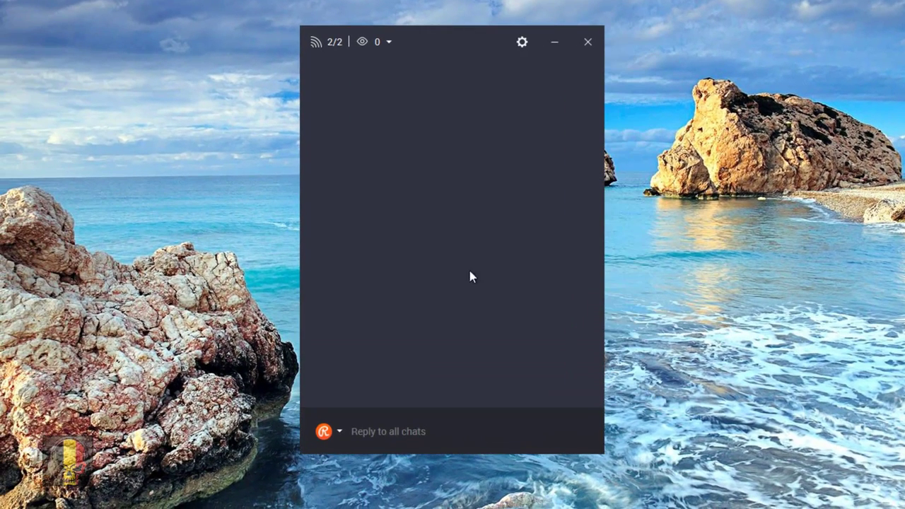
Step: Examine the connected channels and their login status in the chat window, and close the list
{"action": "left_click", "coordinate": [318, 43]}
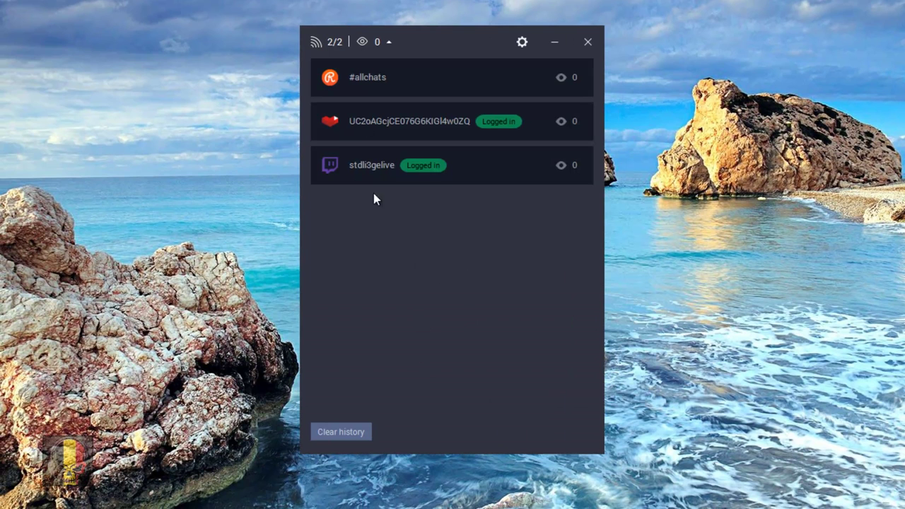
{"action": "left_click", "coordinate": [315, 41]}
{"action": "left_click", "coordinate": [363, 439]}
{"action": "type", "text": "Salut"}
{"action": "key", "text": "BackSpace"}
{"action": "key", "text": "BackSpace"}
{"action": "key", "text": "BackSpace"}
{"action": "key", "text": "BackSpace"}
{"action": "key", "text": "BackSpace"}
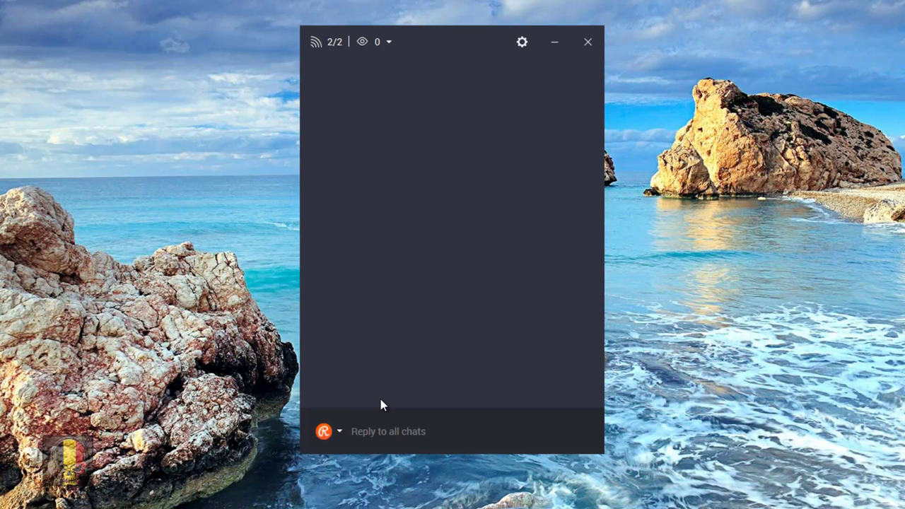
Step: Switch the chat reply target to the YouTube channel and return it to #allchats
{"action": "left_click", "coordinate": [338, 432]}
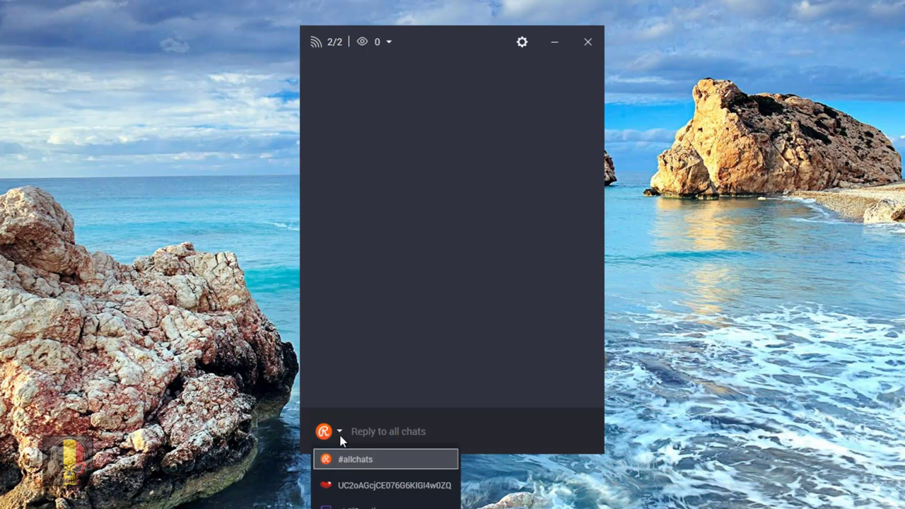
{"action": "left_click", "coordinate": [380, 495]}
{"action": "left_click", "coordinate": [338, 431]}
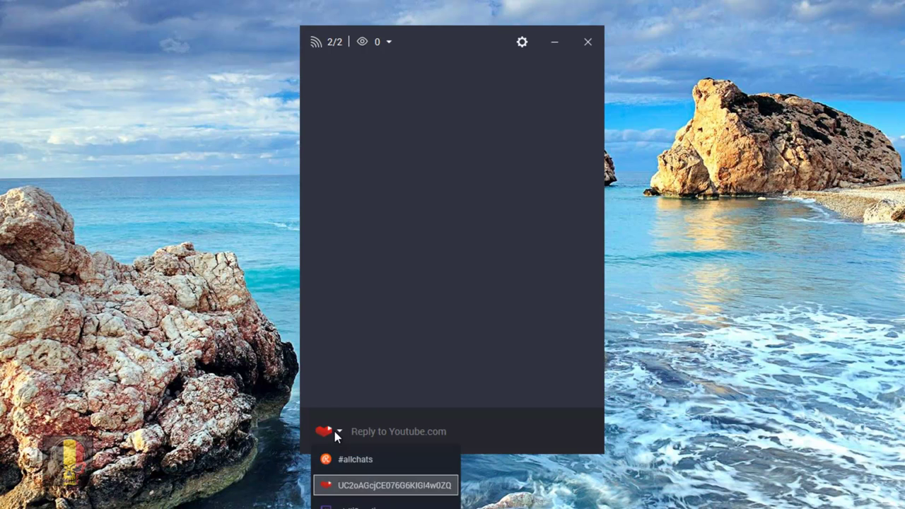
{"action": "left_click", "coordinate": [381, 487]}
{"action": "left_click", "coordinate": [339, 431]}
{"action": "left_click", "coordinate": [353, 459]}
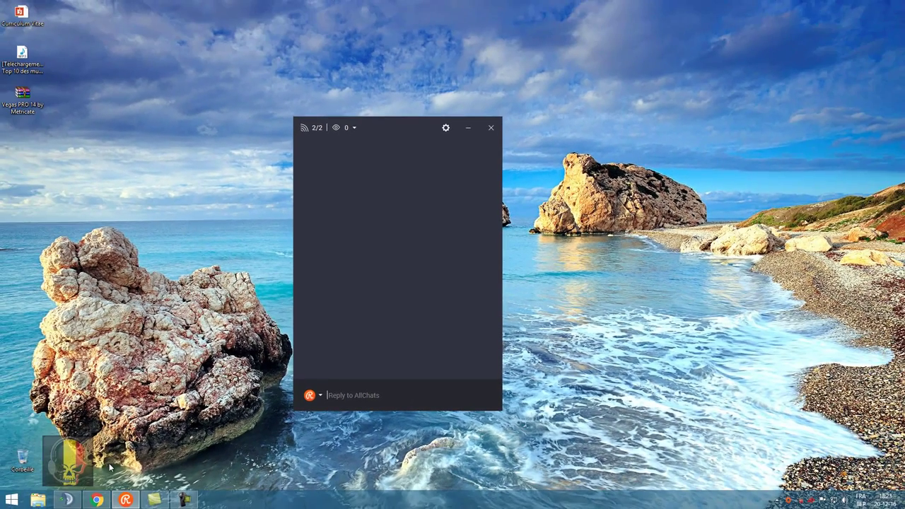
Step: Launch Open Broadcaster Software, move its window slightly upward and minimize the Restream Chat window covering it
{"action": "left_click", "coordinate": [2, 500]}
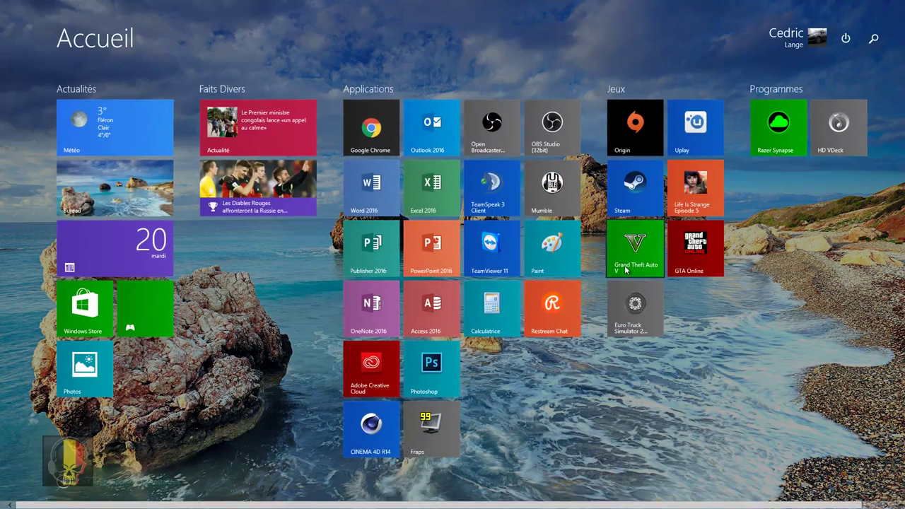
{"action": "left_click", "coordinate": [501, 152]}
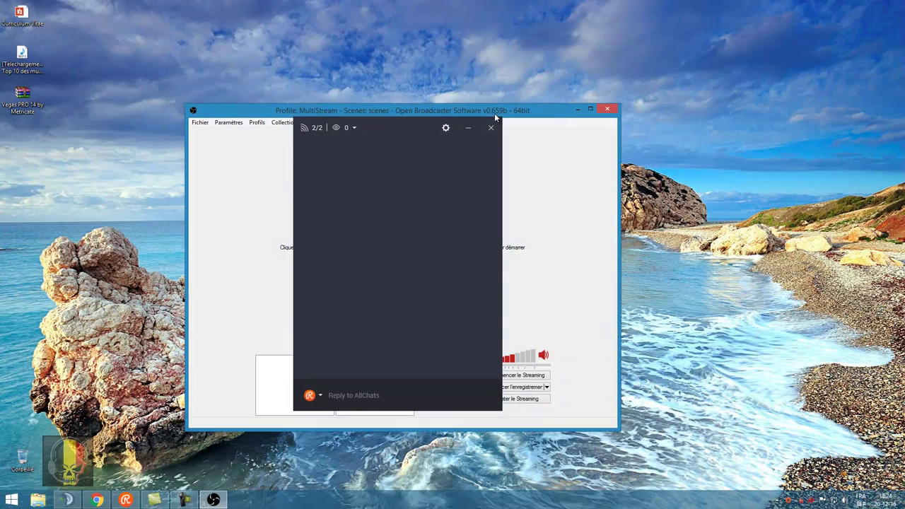
{"action": "left_click_drag", "start_coordinate": [247, 109], "coordinate": [251, 91]}
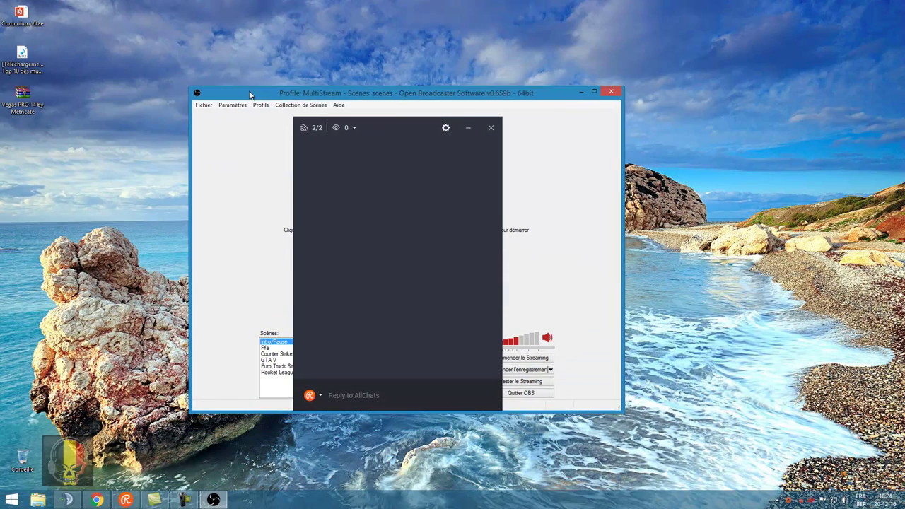
{"action": "left_click", "coordinate": [467, 128]}
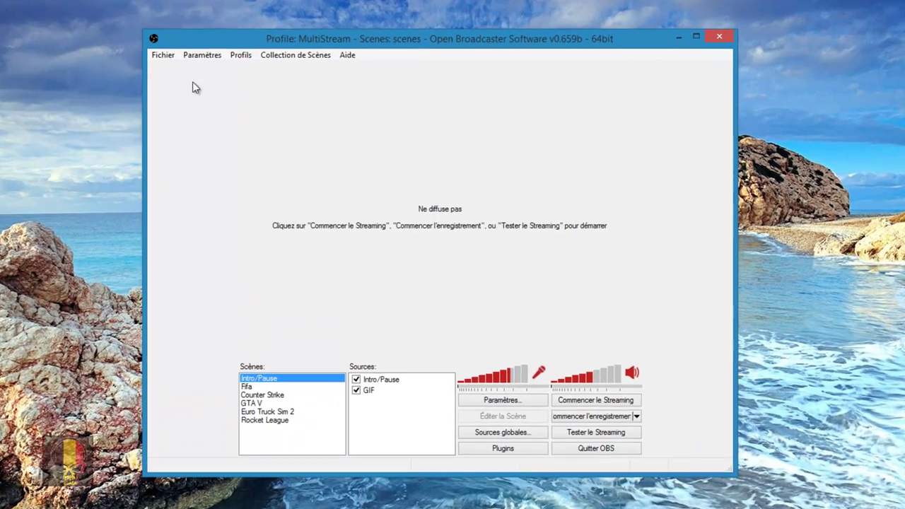
Step: Open the OBS settings and check the settings profile name on the general page
{"action": "left_click", "coordinate": [232, 105]}
{"action": "left_click", "coordinate": [205, 55]}
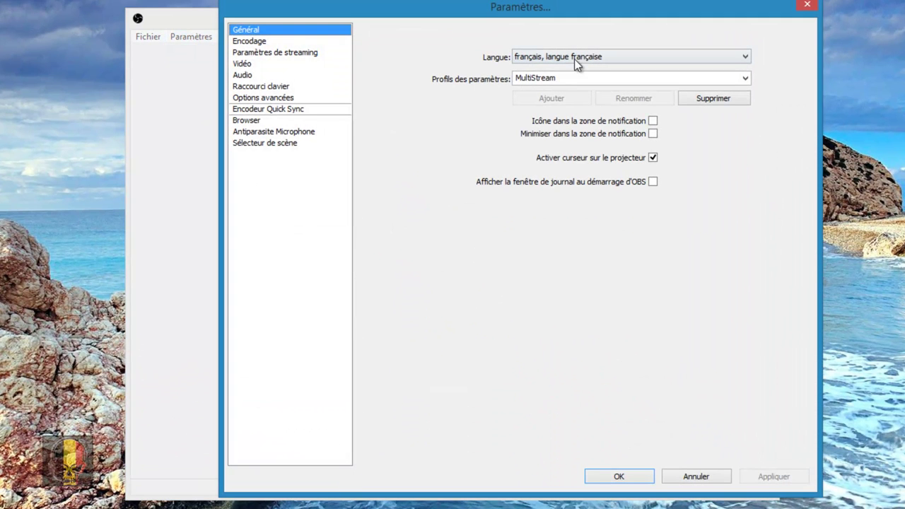
{"action": "double_click", "coordinate": [569, 79]}
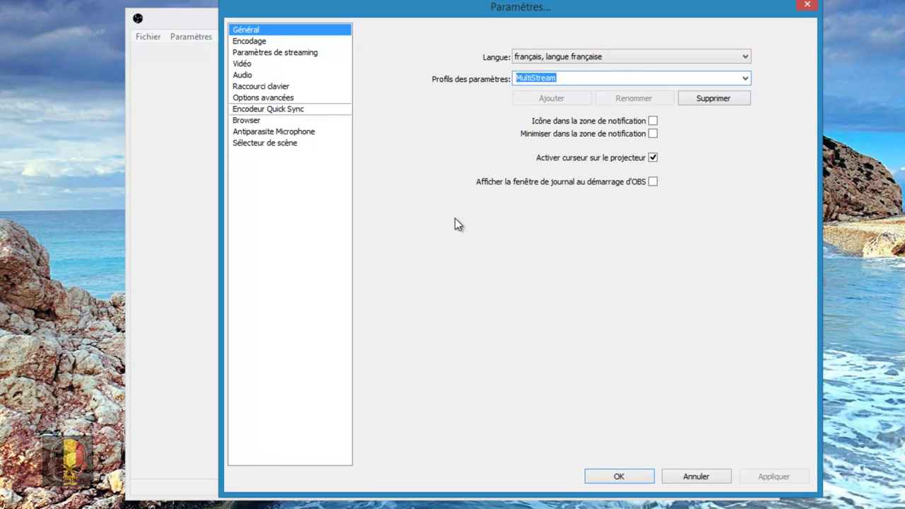
{"action": "left_click", "coordinate": [576, 77]}
{"action": "double_click", "coordinate": [569, 77]}
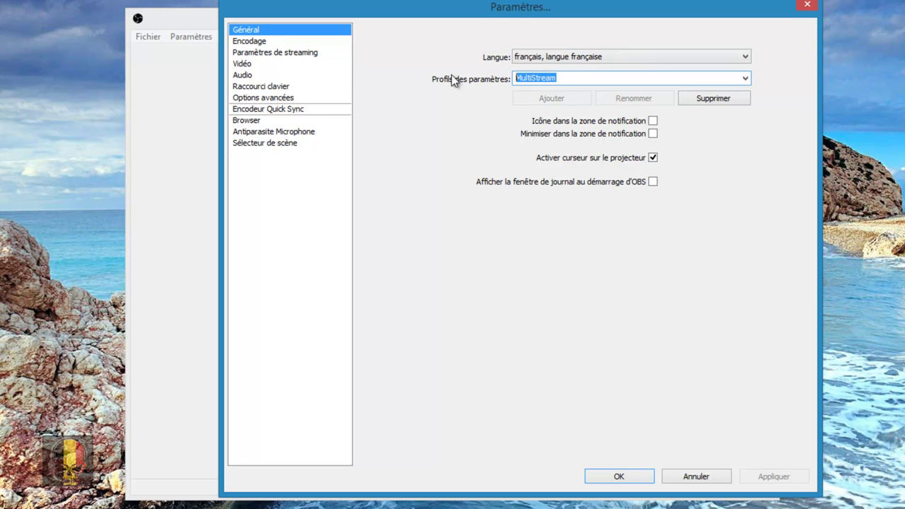
Step: Review the encoding settings, display the streaming settings and move the dialog over the main window
{"action": "left_click", "coordinate": [244, 41]}
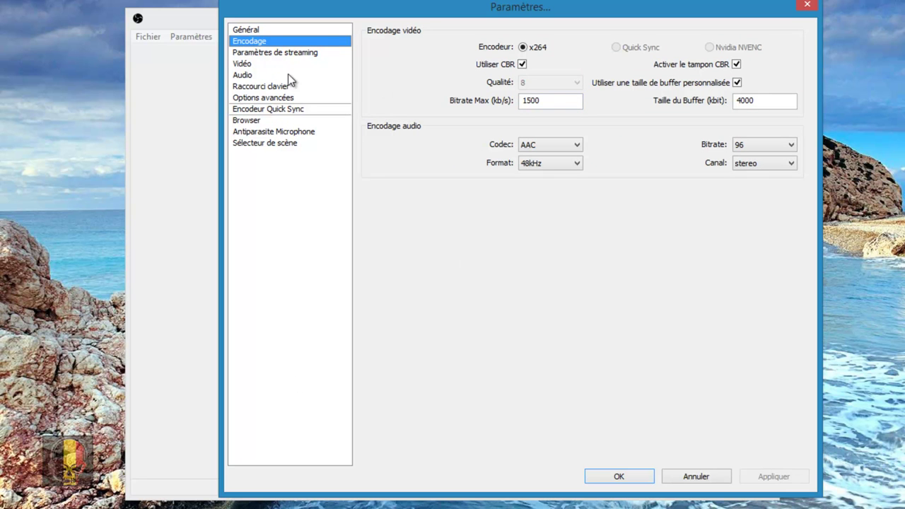
{"action": "left_click", "coordinate": [267, 53]}
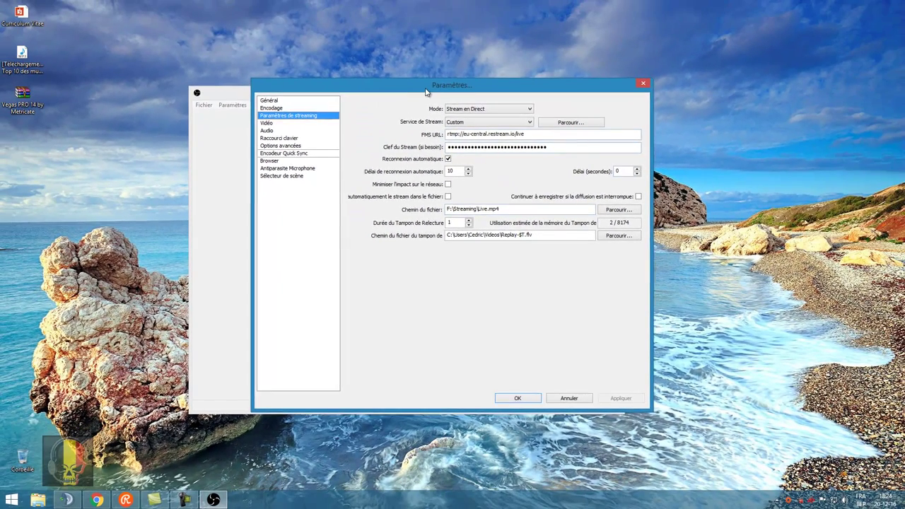
{"action": "left_click_drag", "start_coordinate": [472, 28], "coordinate": [426, 31]}
{"action": "left_click_drag", "start_coordinate": [394, 92], "coordinate": [398, 92]}
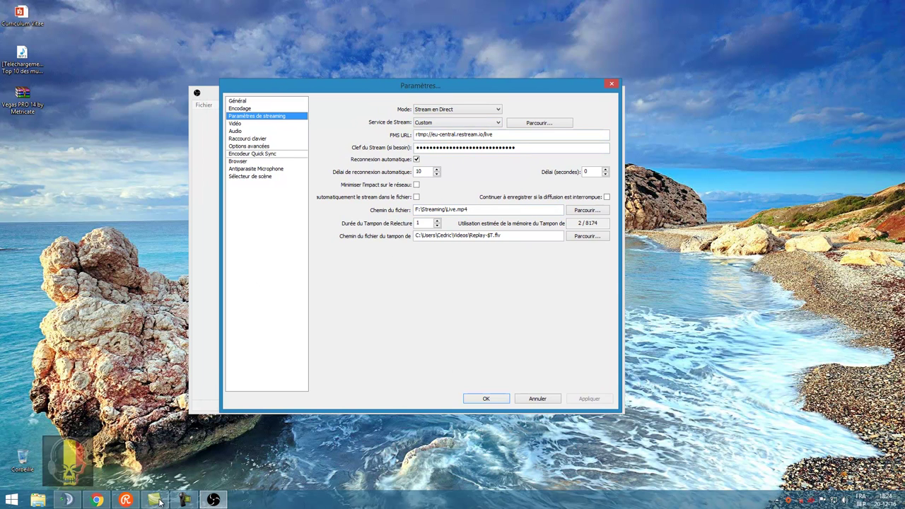
Step: Switch to the Restream dashboard in Chrome, maximize it and select EU-Central (Frankfurt, DE) as the RTMP server
{"action": "left_click", "coordinate": [96, 500]}
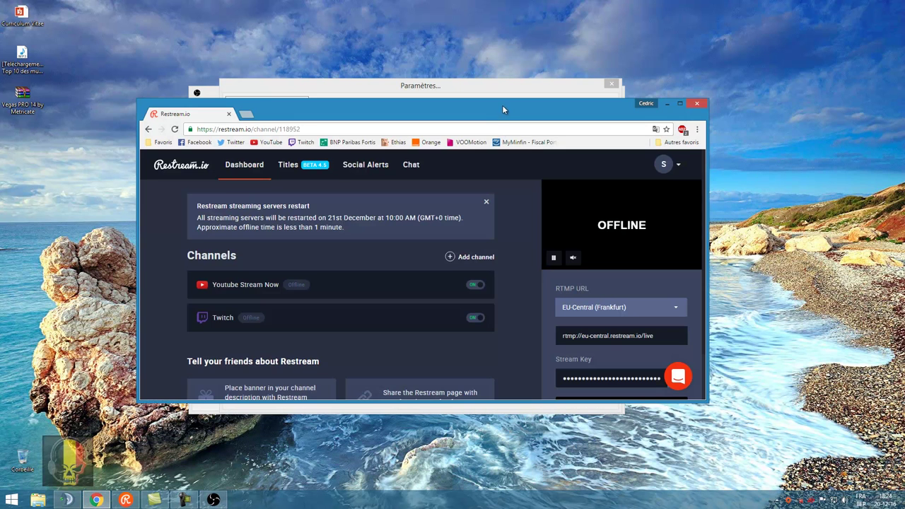
{"action": "double_click", "coordinate": [502, 106]}
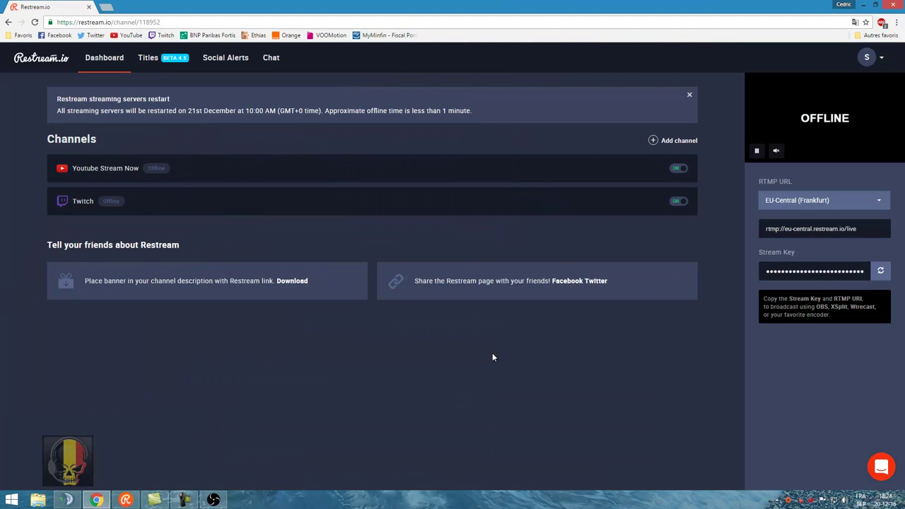
{"action": "left_click", "coordinate": [878, 205]}
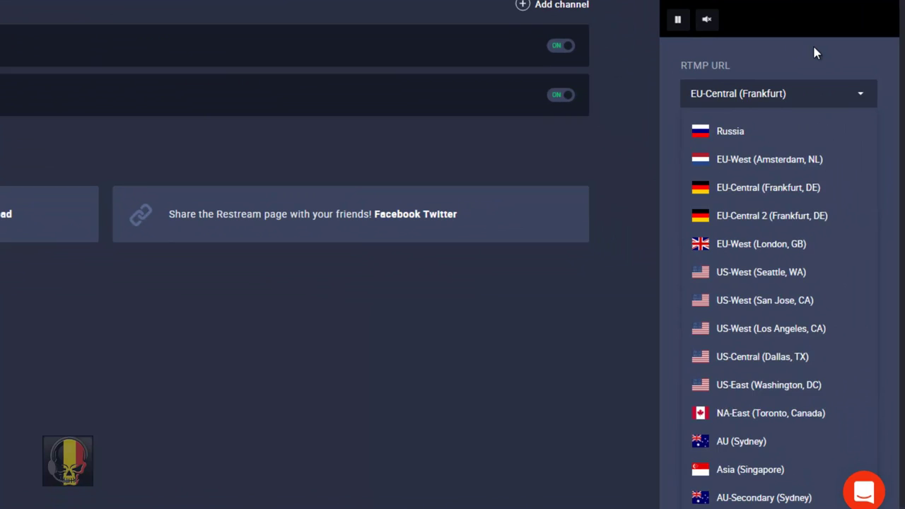
{"action": "left_click", "coordinate": [840, 169]}
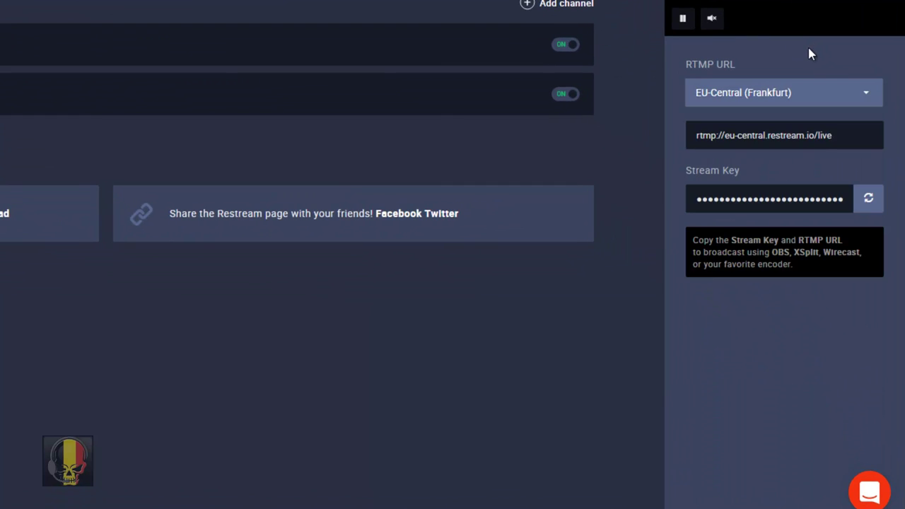
{"action": "left_click", "coordinate": [856, 99]}
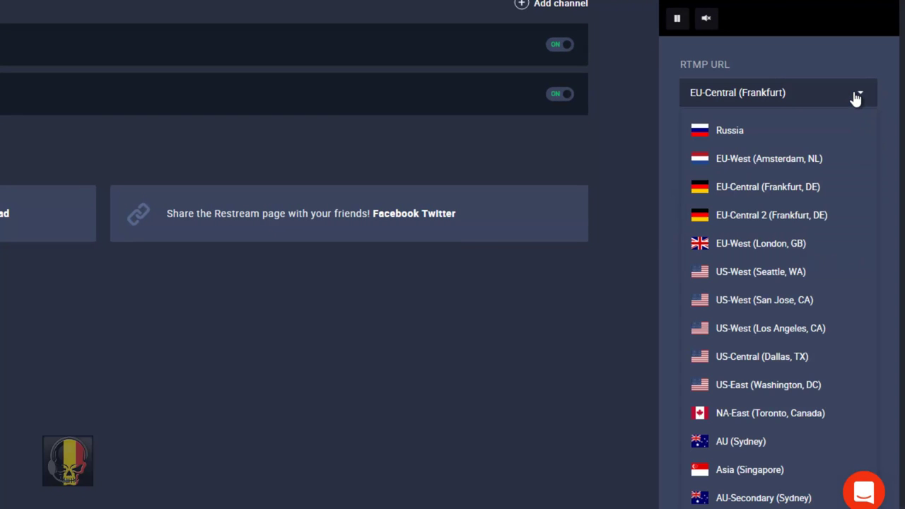
{"action": "left_click", "coordinate": [794, 187]}
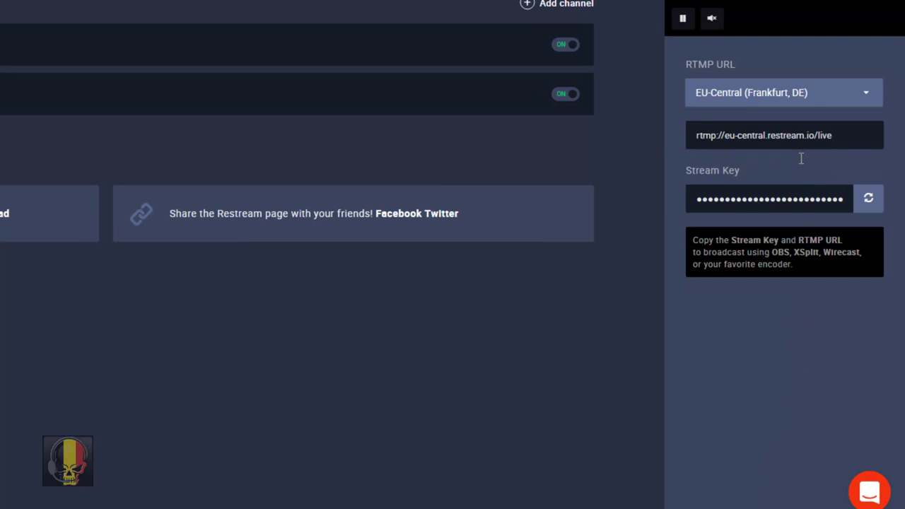
{"action": "left_click", "coordinate": [831, 104]}
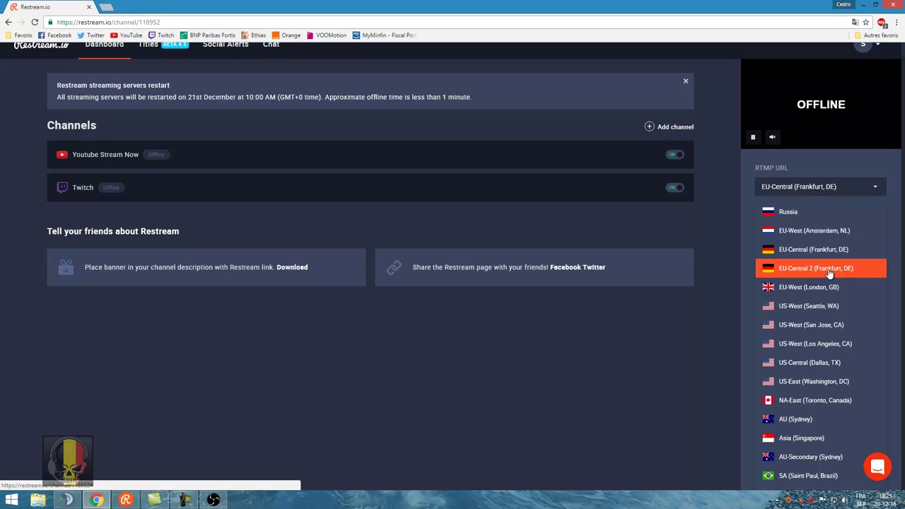
{"action": "left_click", "coordinate": [796, 249]}
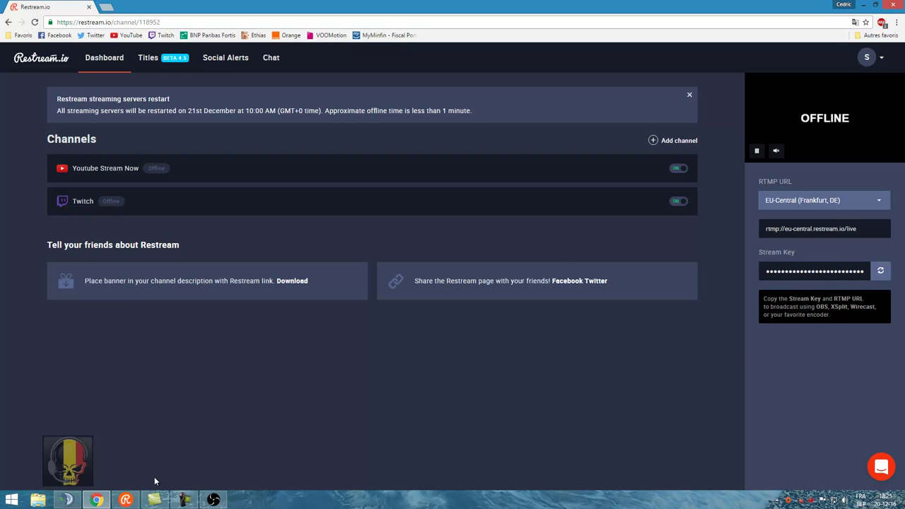
Step: Return to the OBS streaming settings and highlight the masked stream key
{"action": "left_click", "coordinate": [92, 501]}
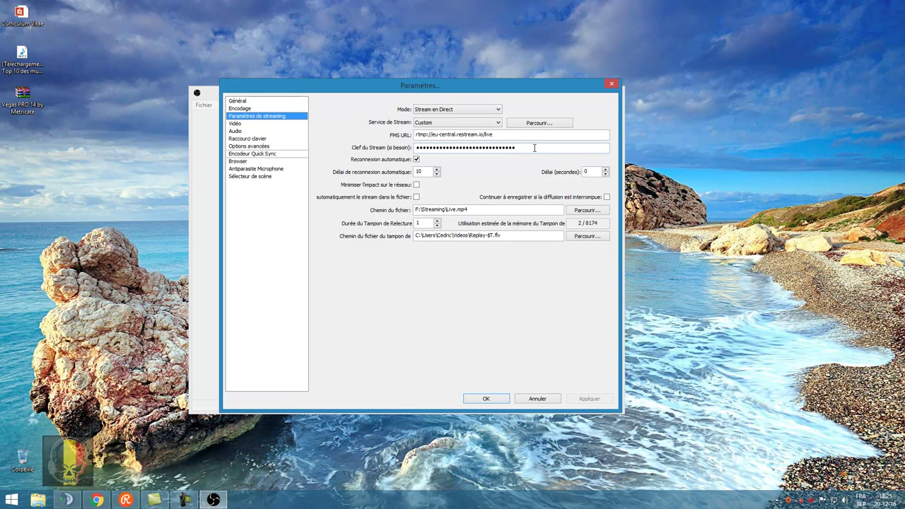
{"action": "left_click_drag", "start_coordinate": [527, 149], "coordinate": [364, 161]}
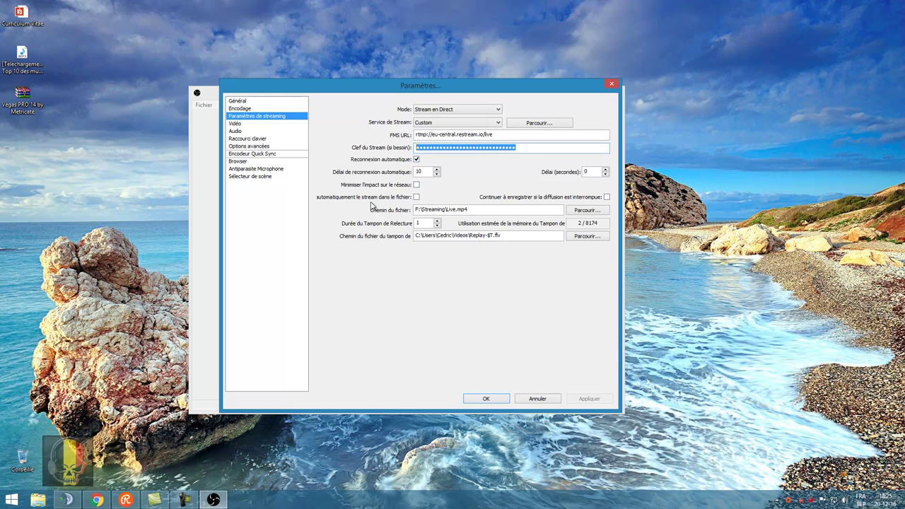
Step: Review the video settings and the available scaling filters, selecting Bilinéaire (rapide)
{"action": "left_click", "coordinate": [240, 123]}
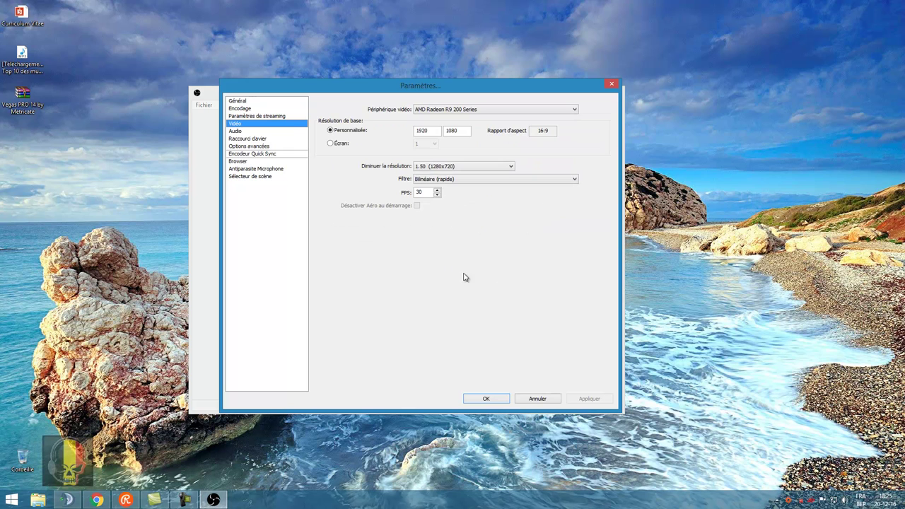
{"action": "left_click", "coordinate": [484, 179]}
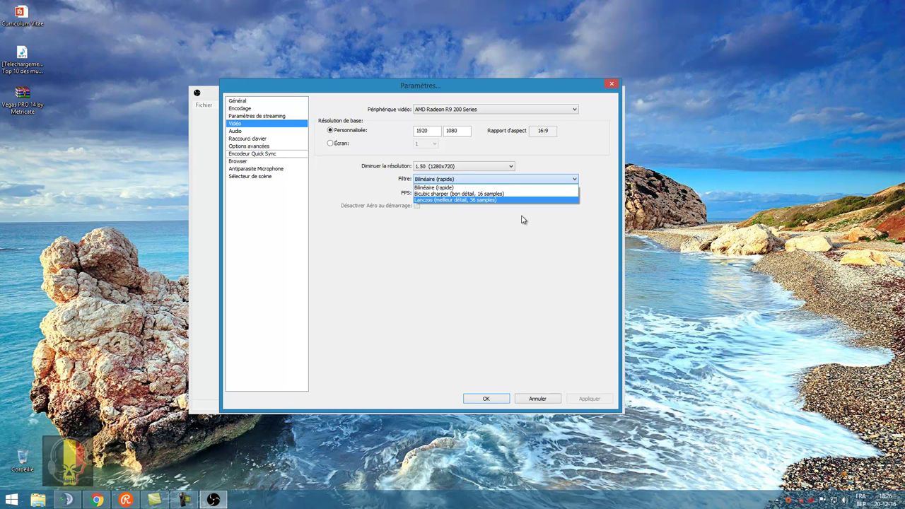
{"action": "left_click", "coordinate": [431, 188]}
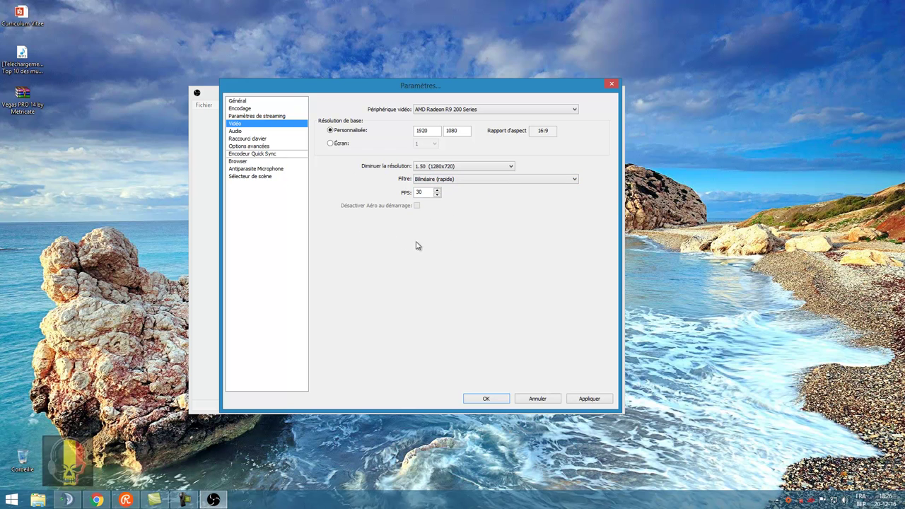
Step: Leave the video settings without saving and review the audio, hotkey and advanced settings
{"action": "left_click", "coordinate": [240, 132]}
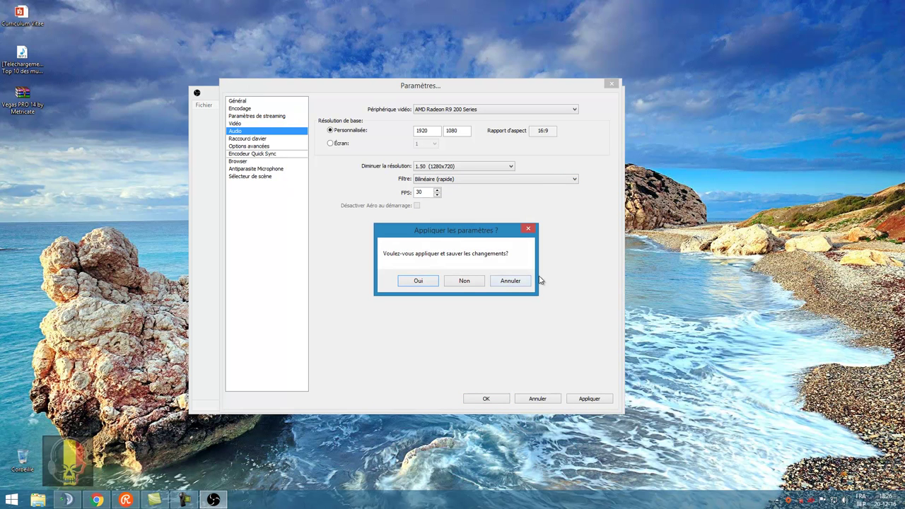
{"action": "left_click", "coordinate": [463, 282]}
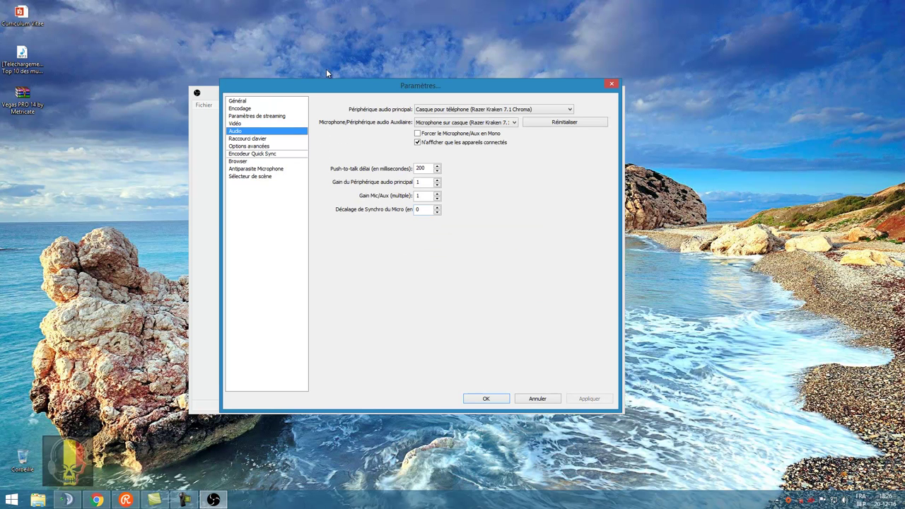
{"action": "left_click", "coordinate": [262, 140]}
{"action": "left_click", "coordinate": [259, 146]}
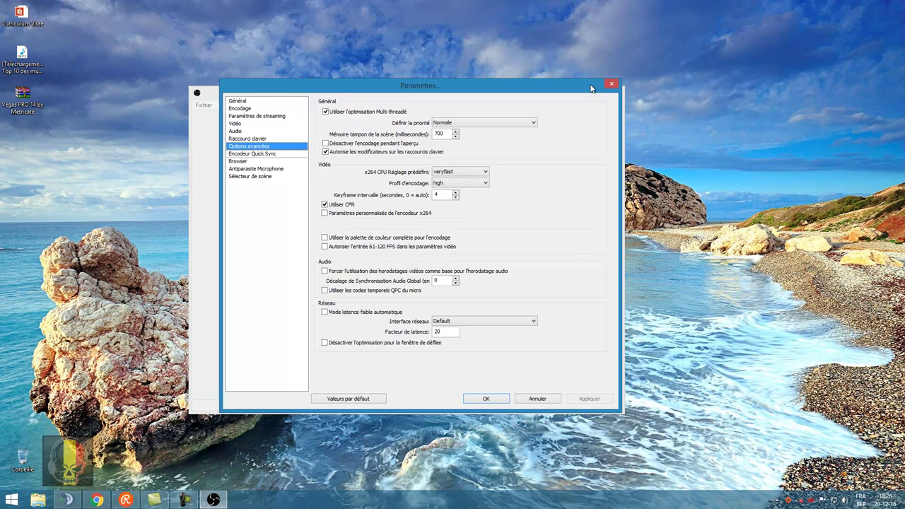
Step: Return to the general settings with the MultiStream profile and close the OBS settings by accepting them
{"action": "left_click", "coordinate": [239, 101]}
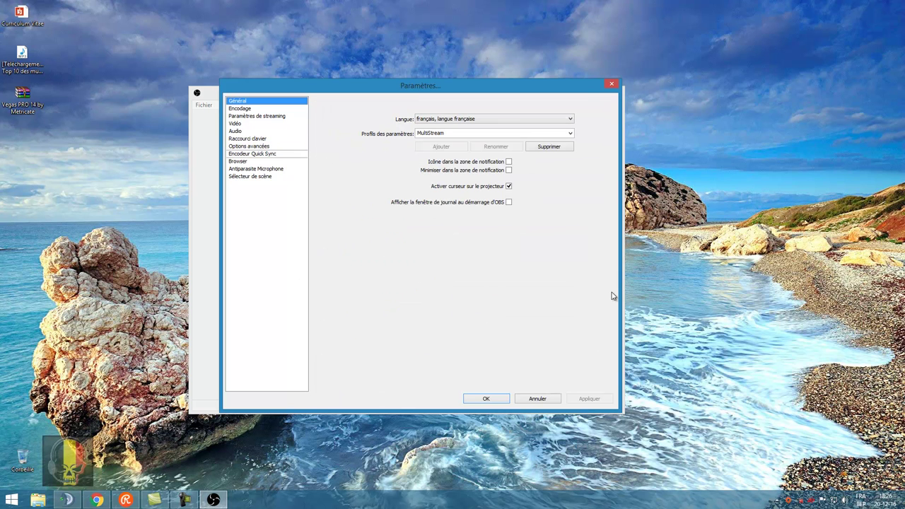
{"action": "left_click", "coordinate": [491, 398]}
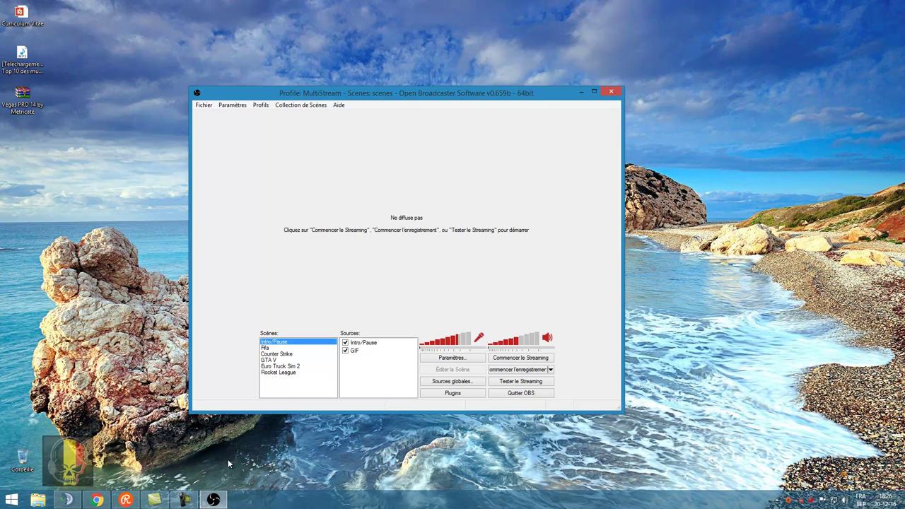
Step: Show and minimize the Restream chat window, and view the chat application's download page on the Restream site in Chrome
{"action": "left_click", "coordinate": [125, 500]}
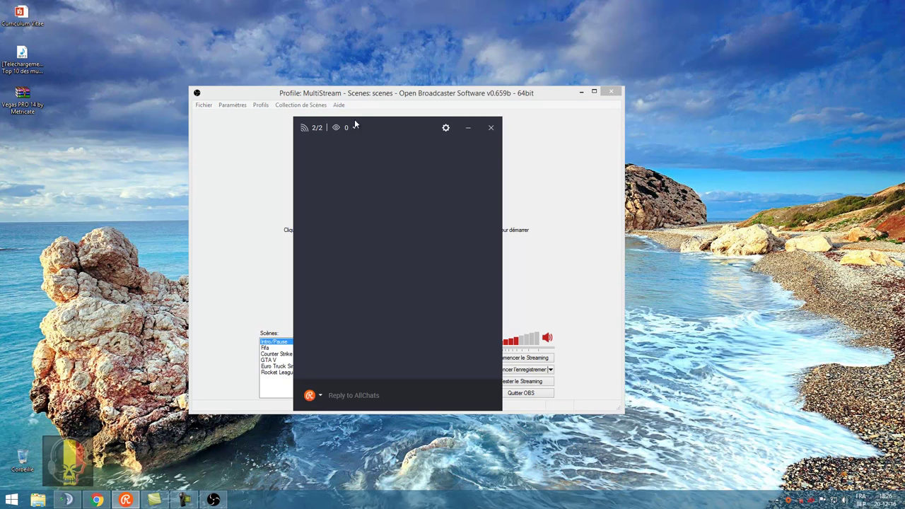
{"action": "left_click_drag", "start_coordinate": [380, 127], "coordinate": [391, 108]}
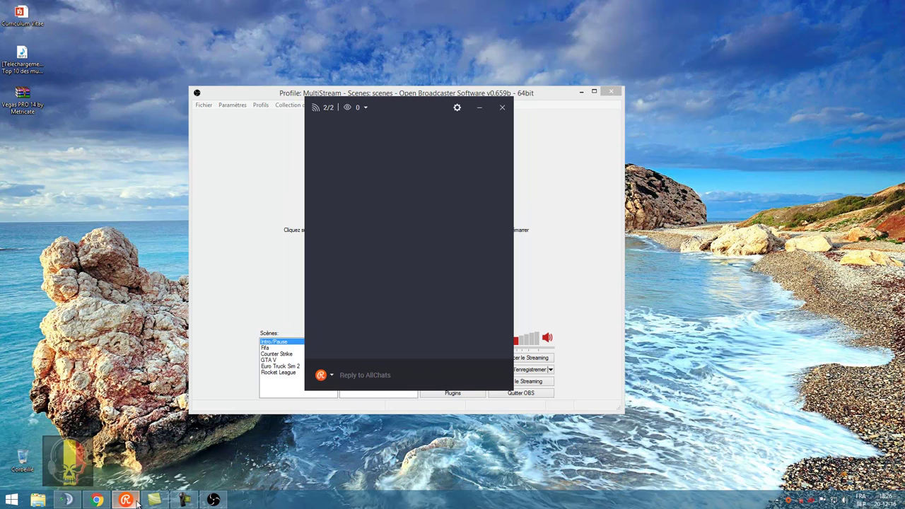
{"action": "left_click", "coordinate": [97, 500]}
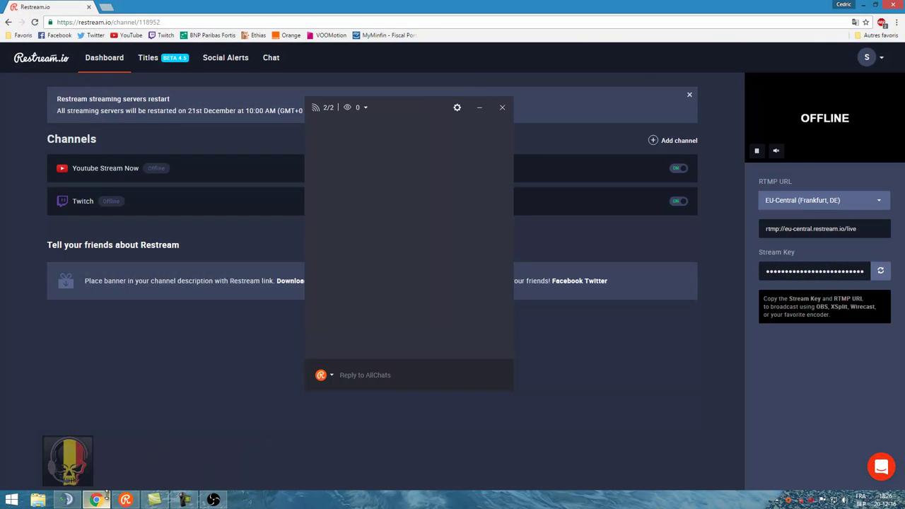
{"action": "left_click", "coordinate": [479, 108]}
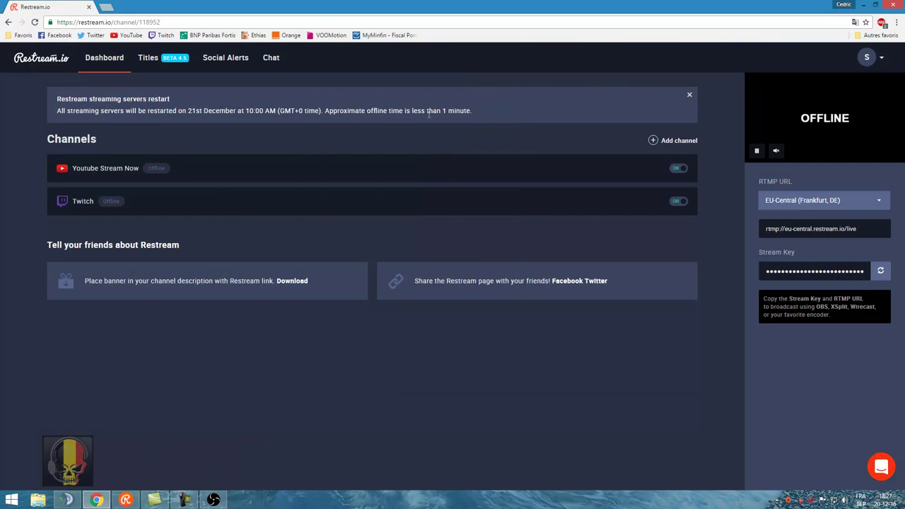
{"action": "left_click", "coordinate": [277, 63]}
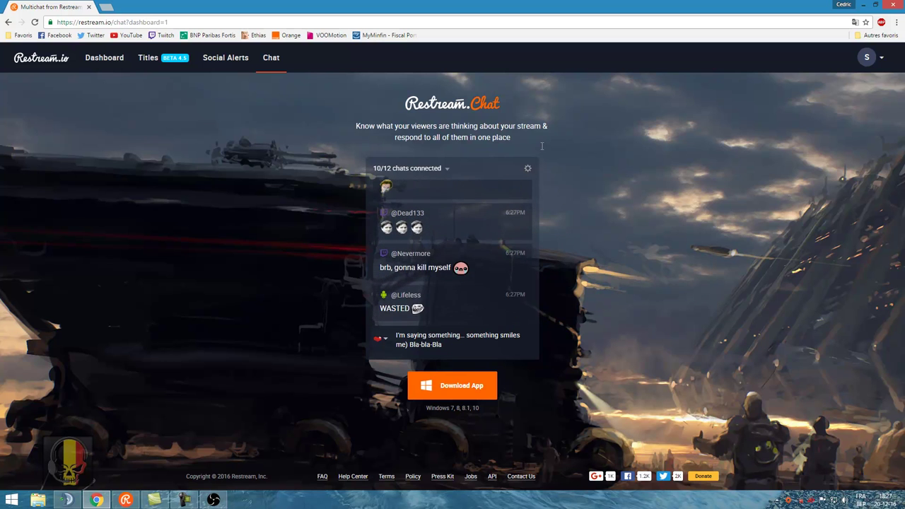
Step: Try to add a YouTube Gaming channel from the Restream dashboard and dismiss the double channels payment dialog
{"action": "left_click", "coordinate": [104, 58]}
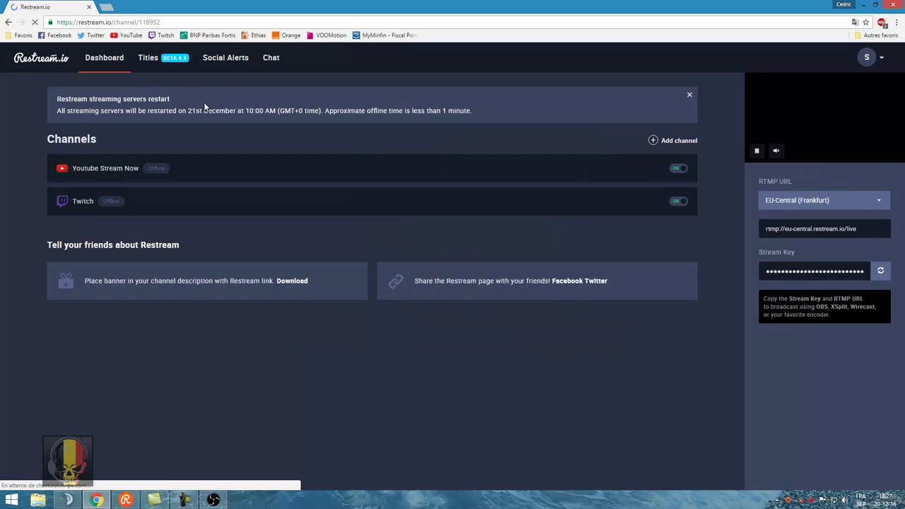
{"action": "left_click", "coordinate": [683, 146]}
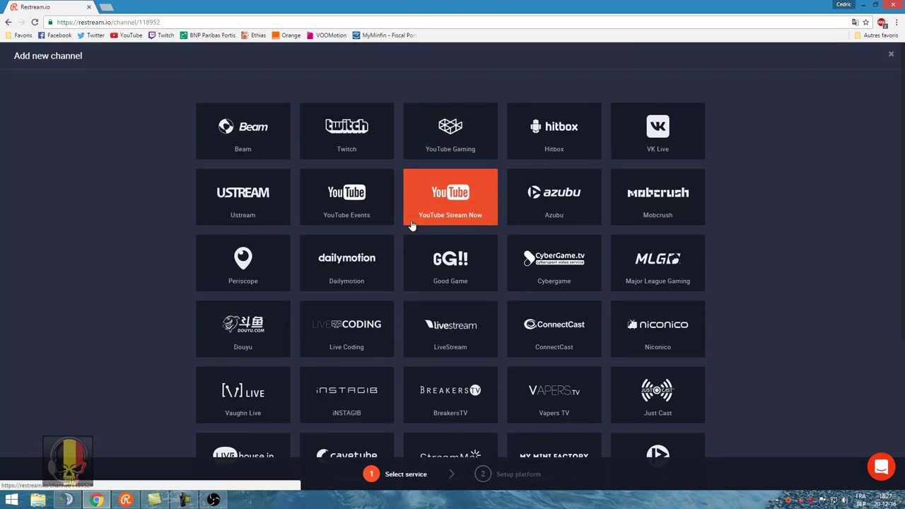
{"action": "left_click", "coordinate": [452, 130]}
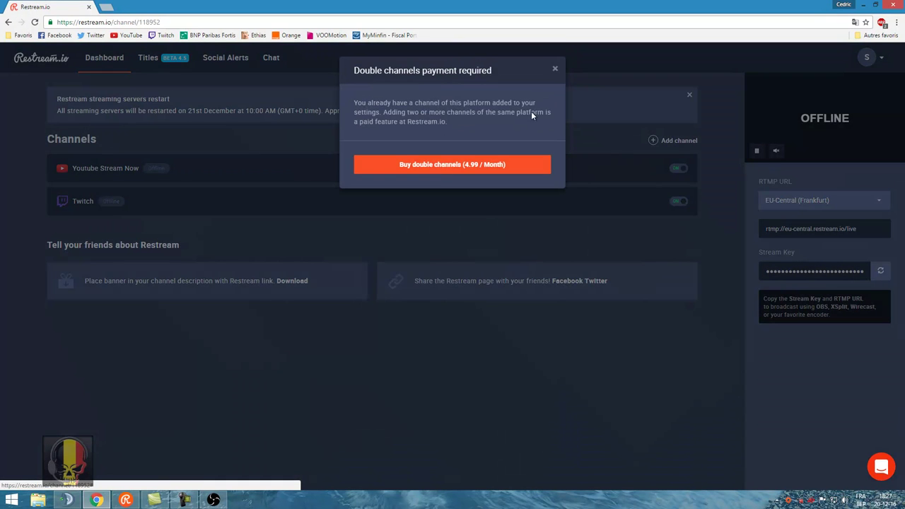
{"action": "left_click", "coordinate": [555, 70]}
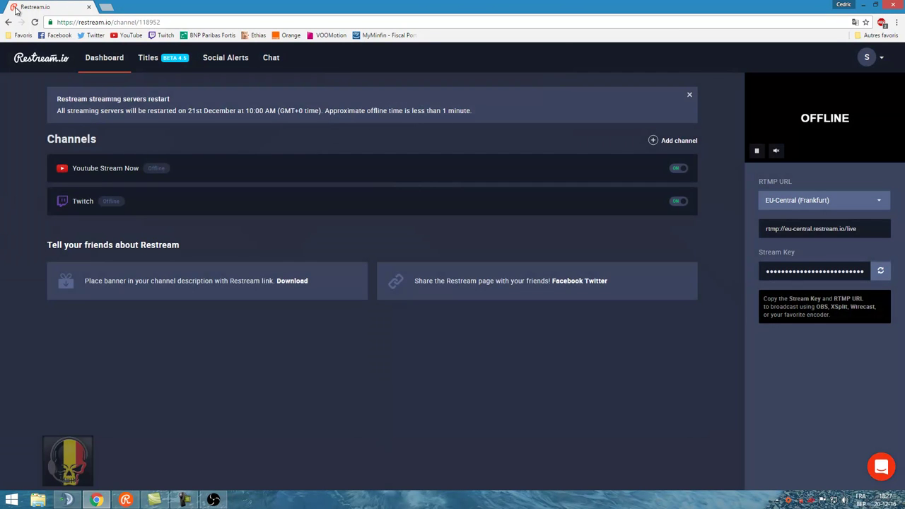
Step: Revisit the Restream chat page and browse the streaming services offered when adding a new channel from the dashboard
{"action": "left_click", "coordinate": [271, 57]}
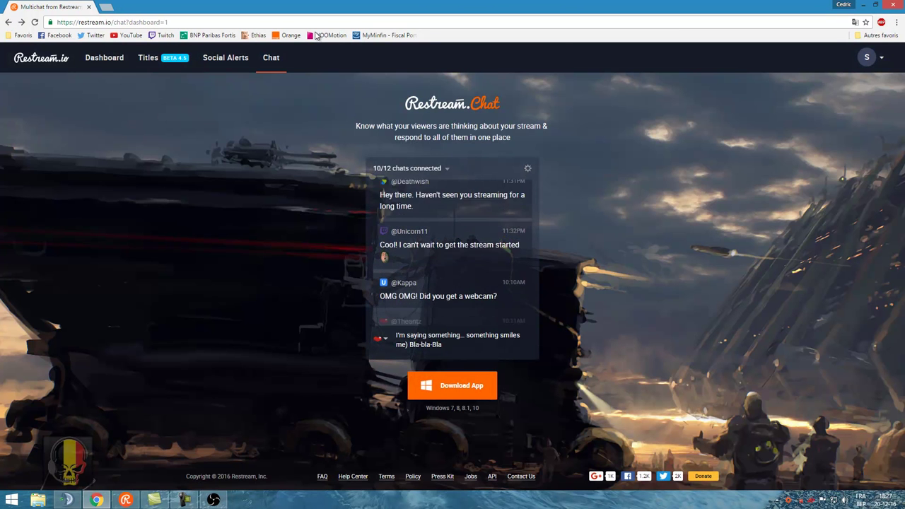
{"action": "left_click", "coordinate": [104, 64]}
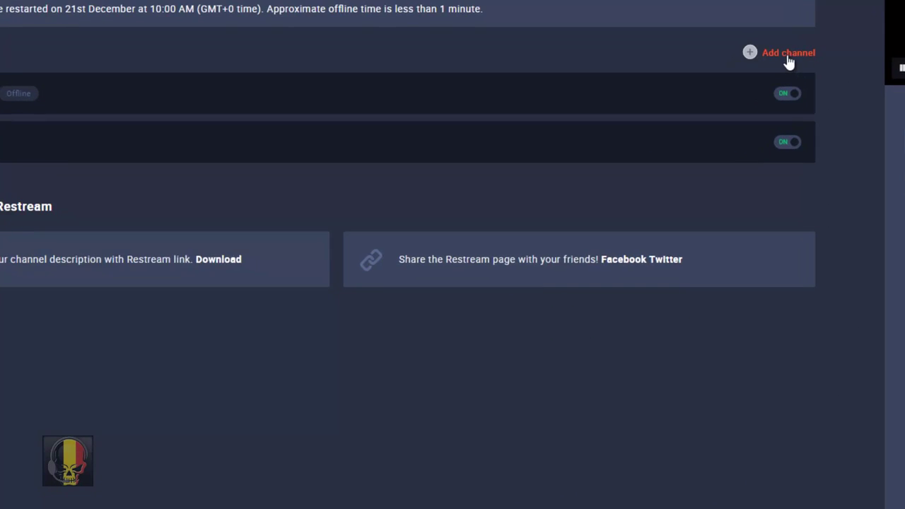
{"action": "left_click", "coordinate": [672, 140]}
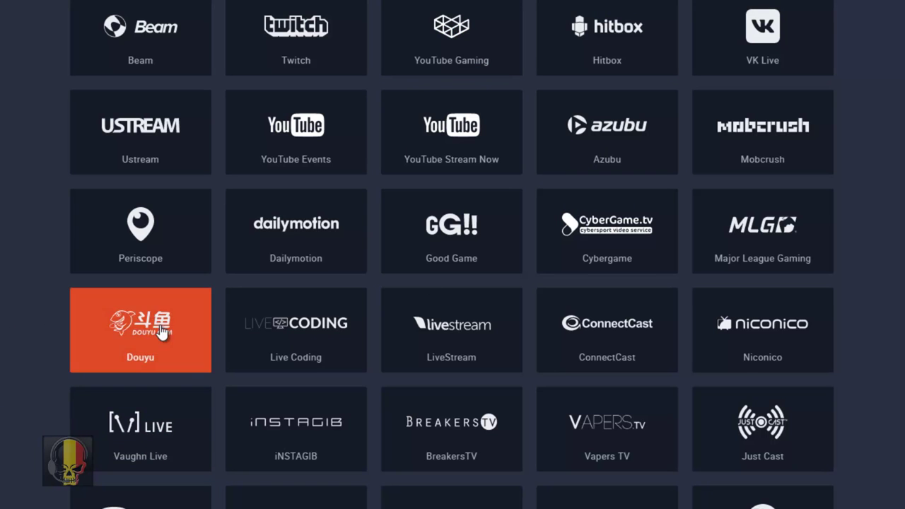
{"action": "left_click", "coordinate": [150, 224]}
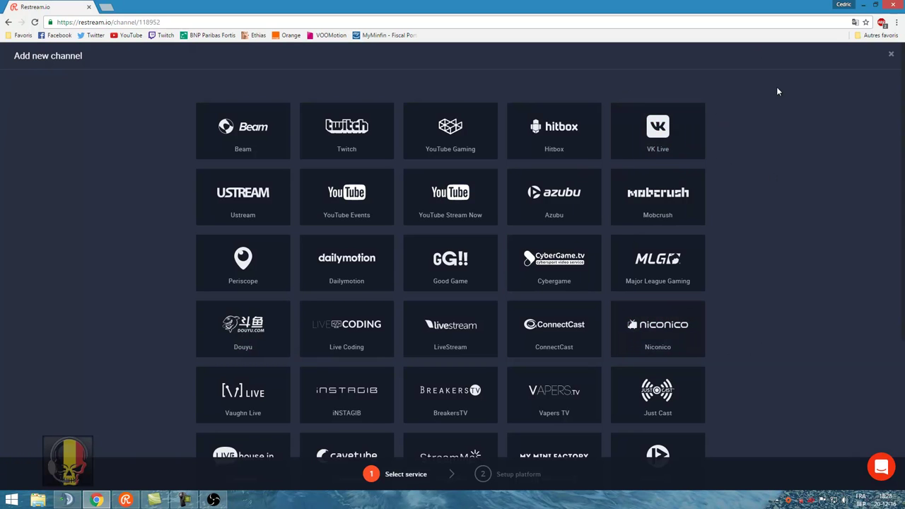
{"action": "scroll", "coordinate": [820, 312], "scroll_direction": "down", "scroll_amount": 3}
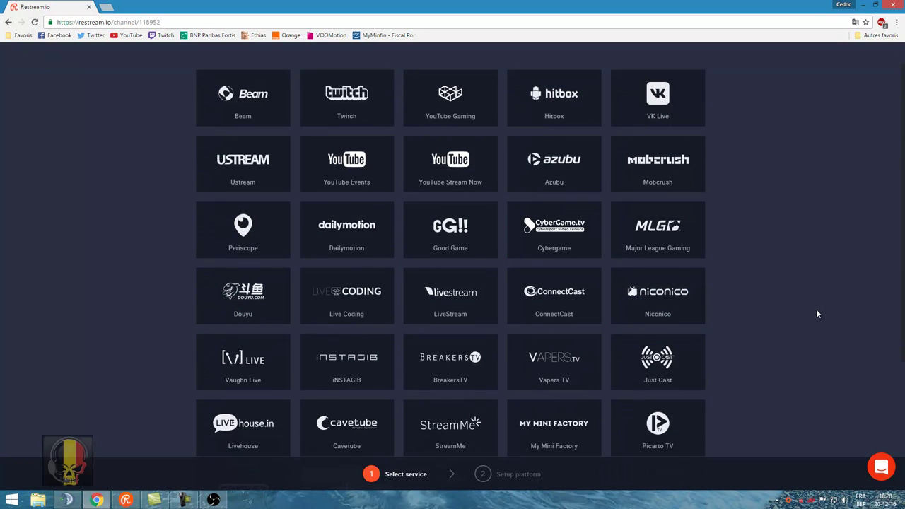